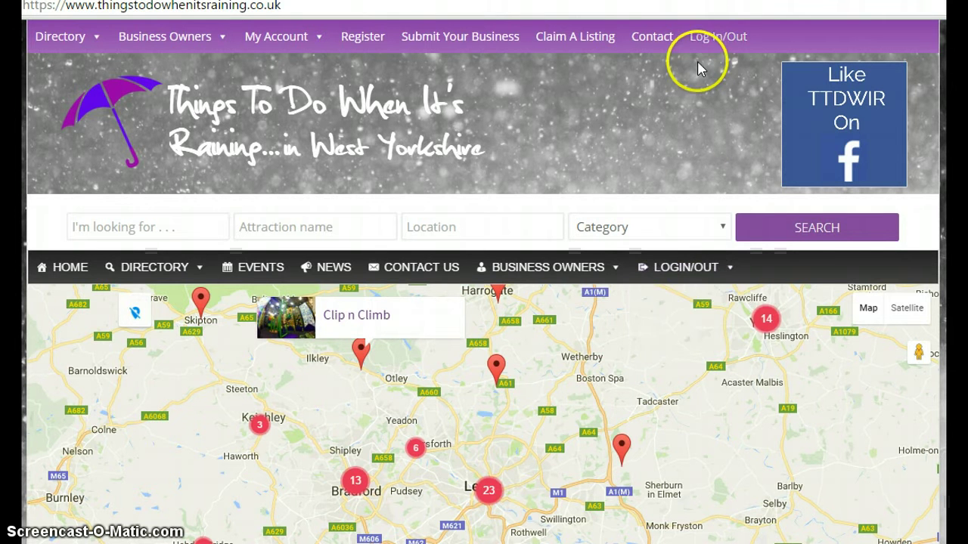
# Go from the home page to the Log In page via the LOGIN/OUT menu
pyautogui.moveTo(686, 264)
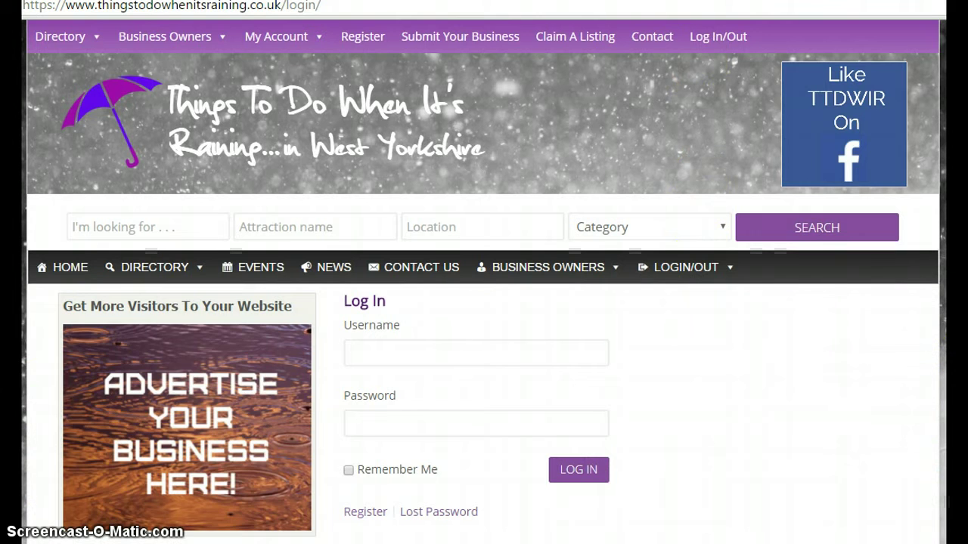
# Sign in with the saved business username suggestion and the pasted account password
pyautogui.click(491, 352)
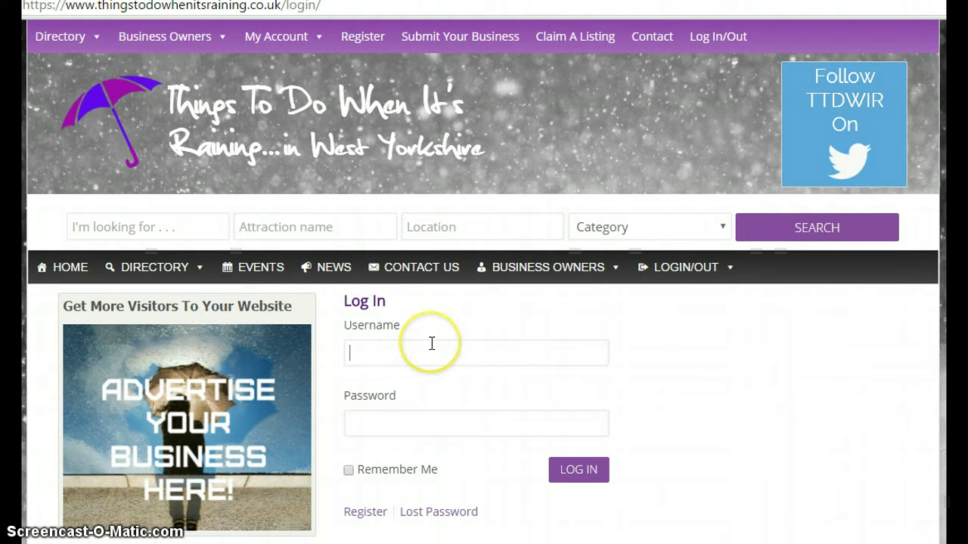
pyautogui.write('Getting Local Business Online')
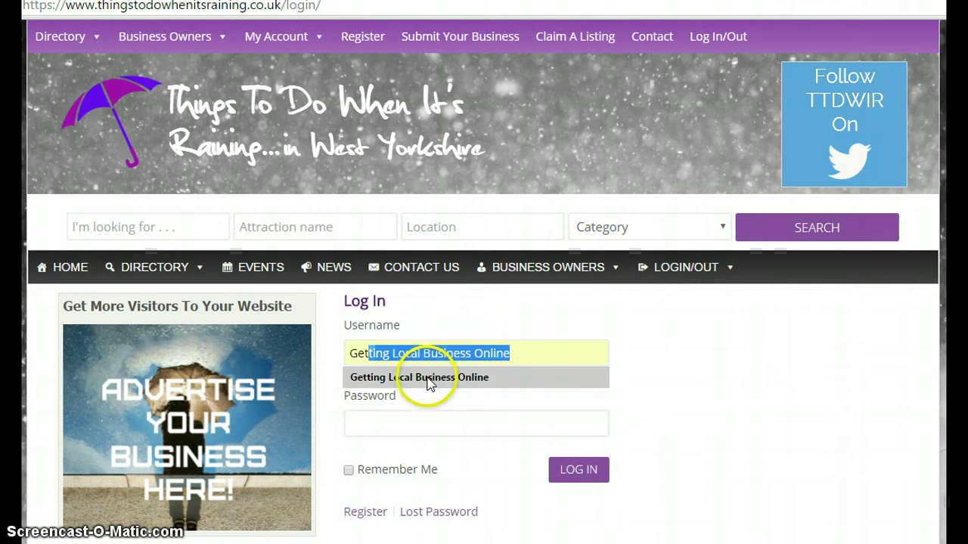
pyautogui.click(426, 378)
pyautogui.click(363, 411)
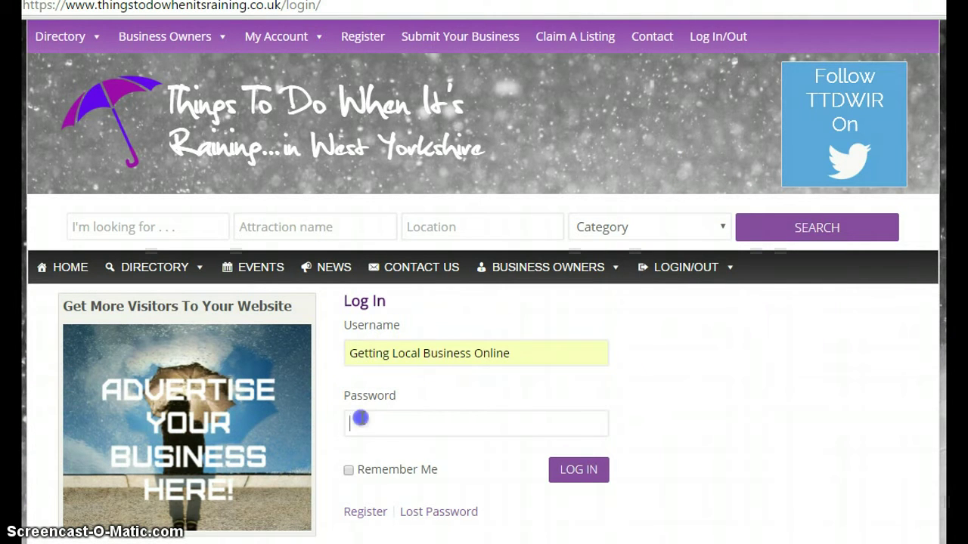
pyautogui.hotkey('ctrl', 'v')
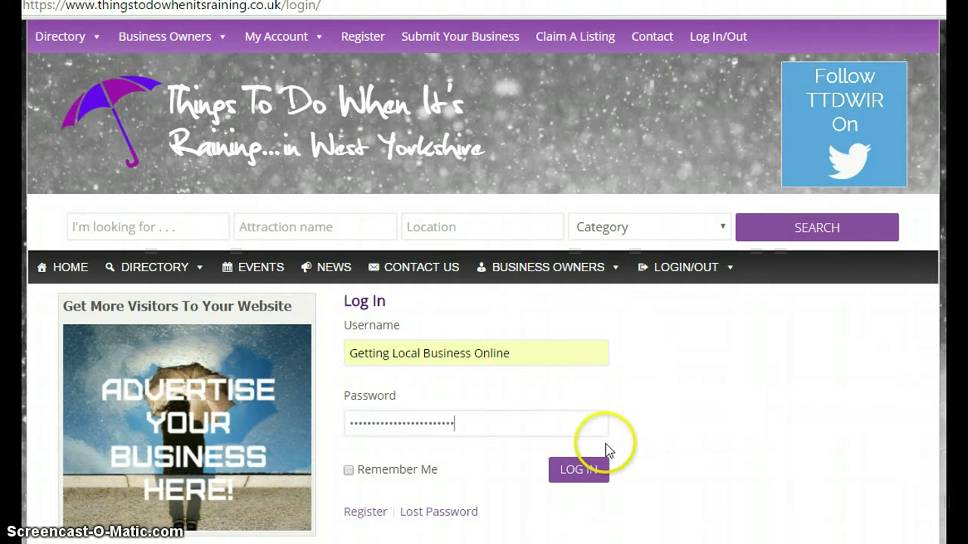
pyautogui.click(521, 354)
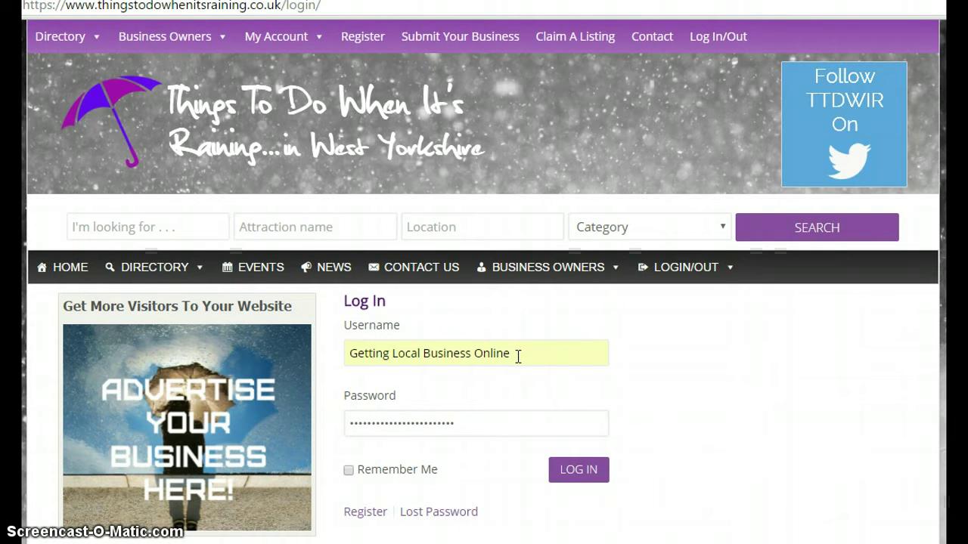
pyautogui.click(578, 470)
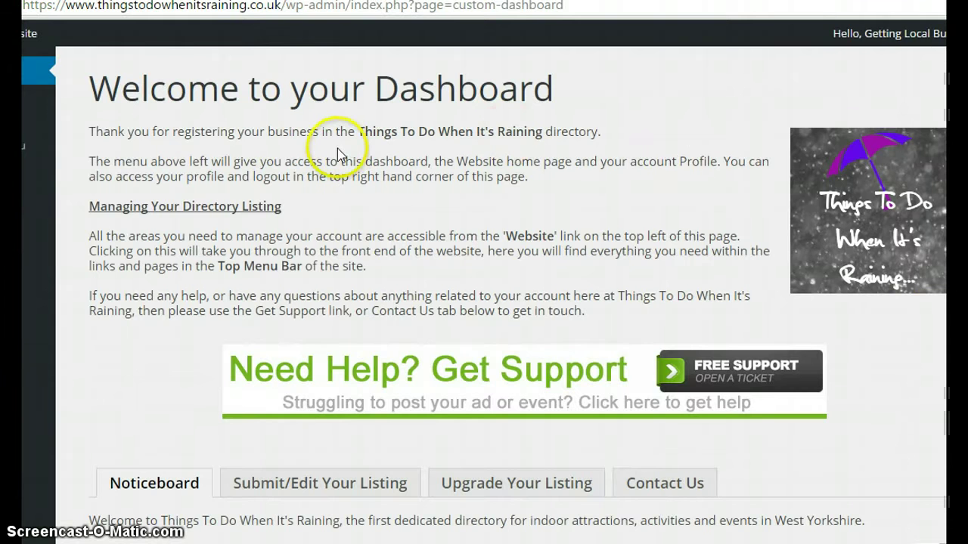
# Leave the Welcome dashboard for the public website using the admin bar's Website link
pyautogui.click(37, 45)
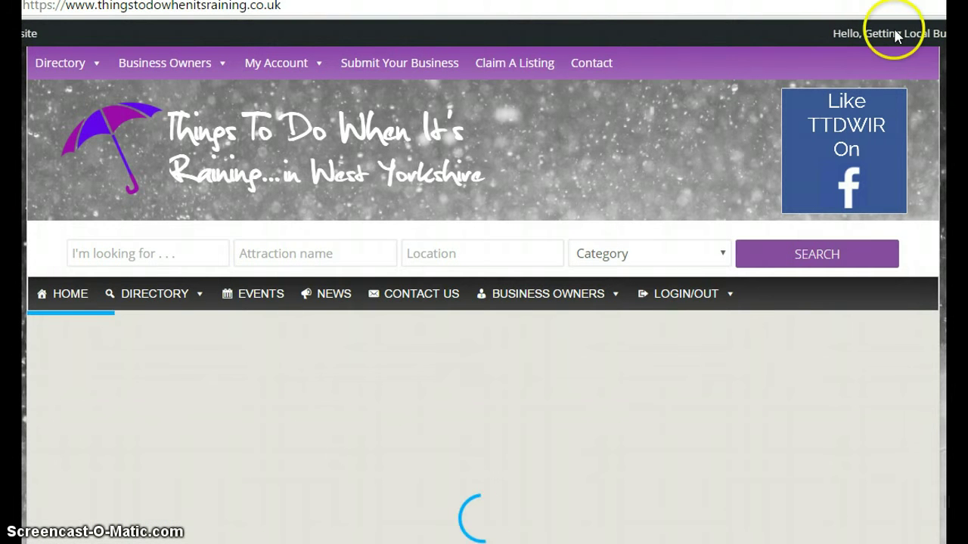
# Open Amend My Listing from the My Account menu to reach Submit Your Business
pyautogui.moveTo(898, 40)
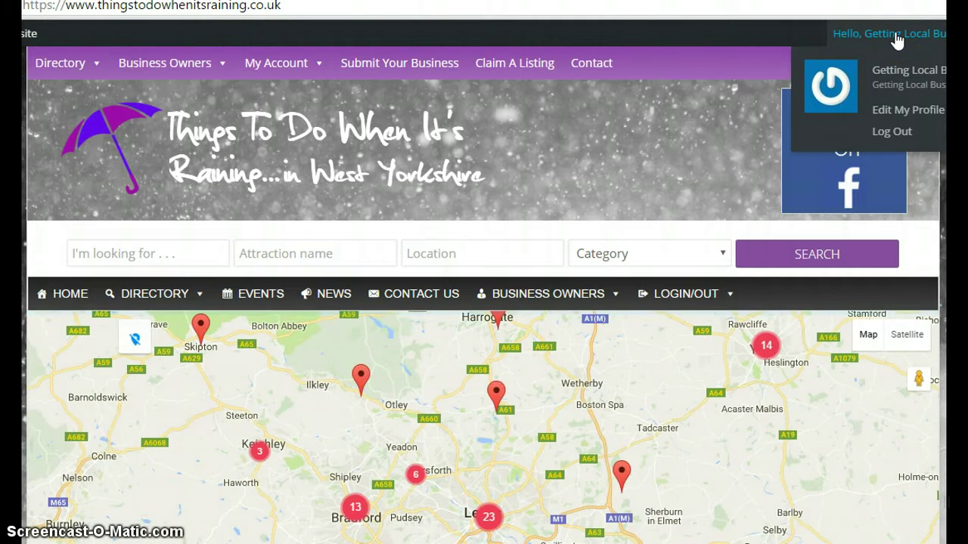
pyautogui.click(913, 40)
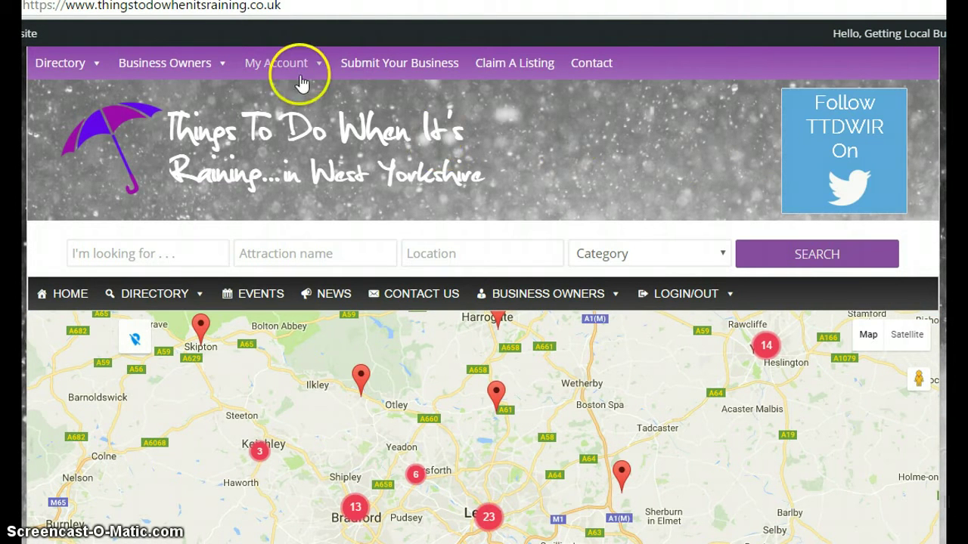
pyautogui.moveTo(316, 66)
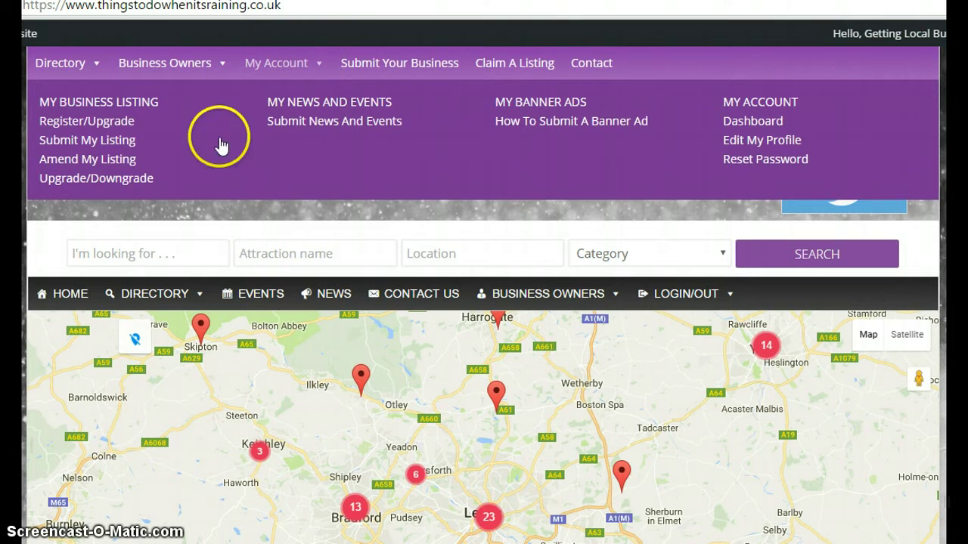
pyautogui.click(110, 163)
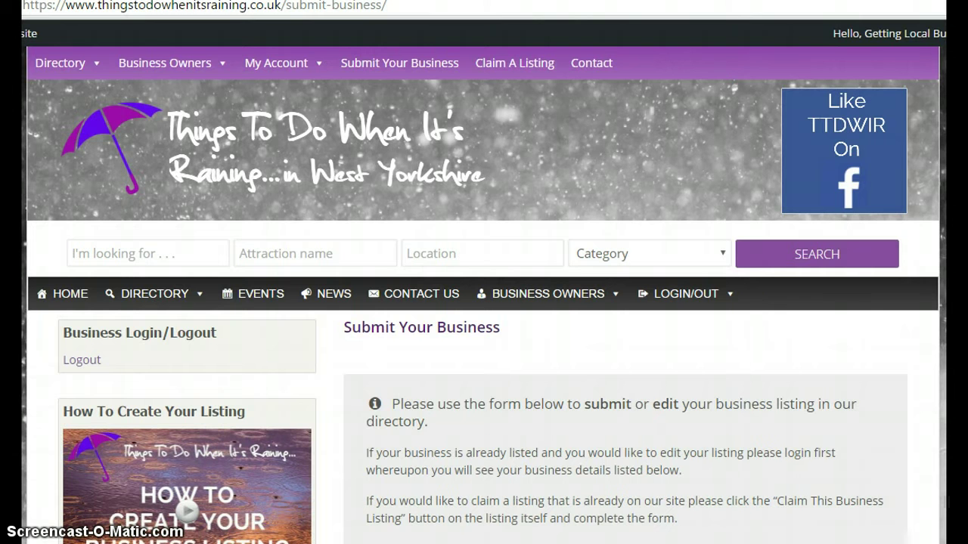
# Scroll from Images & Logos past Business Details up to the Bronze–Platinum pricing table
pyautogui.scroll(-5, 484, 295)
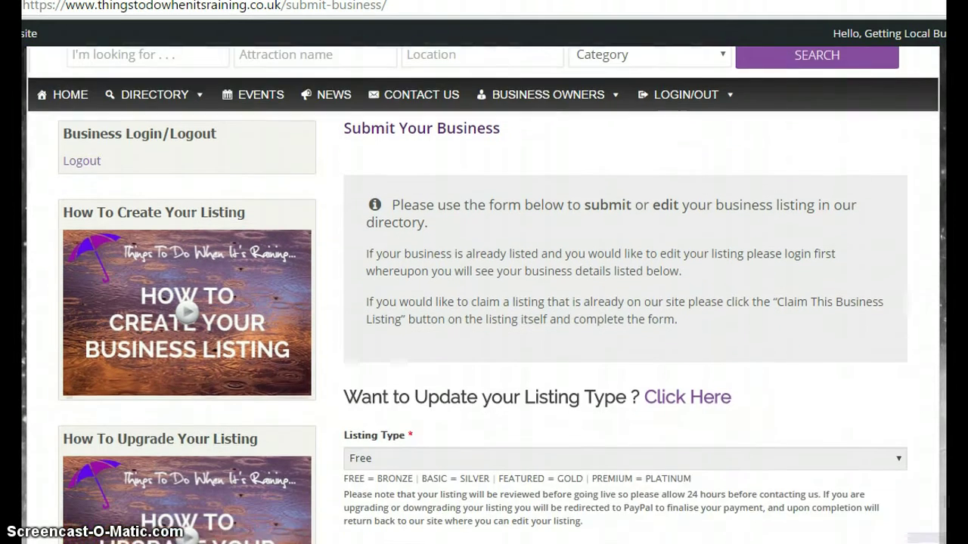
pyautogui.scroll(-7, 484, 295)
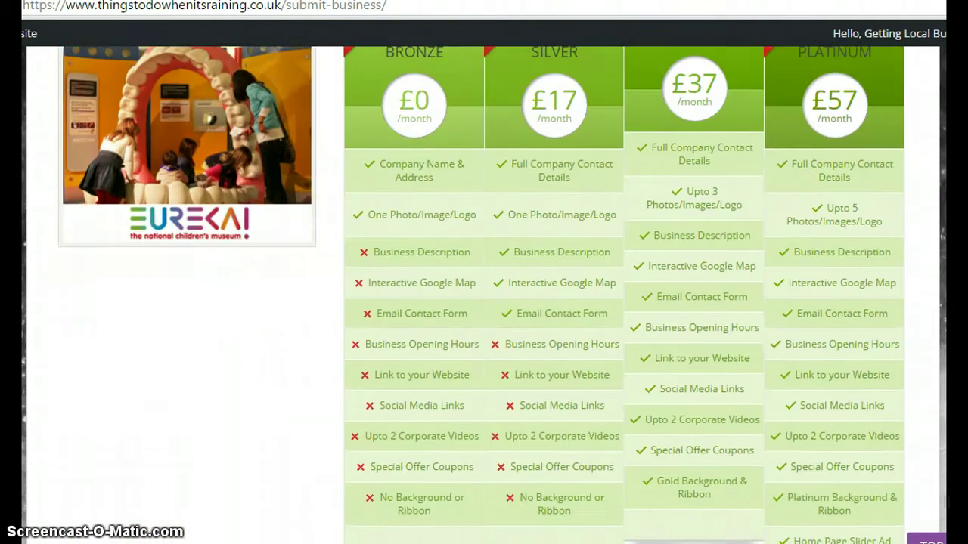
pyautogui.scroll(-5, 625, 294)
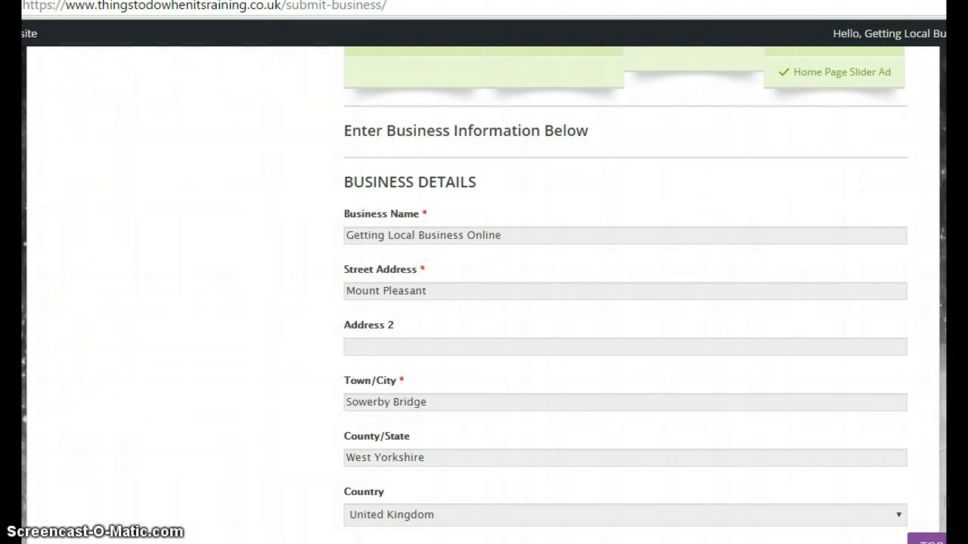
pyautogui.scroll(-3, 625, 294)
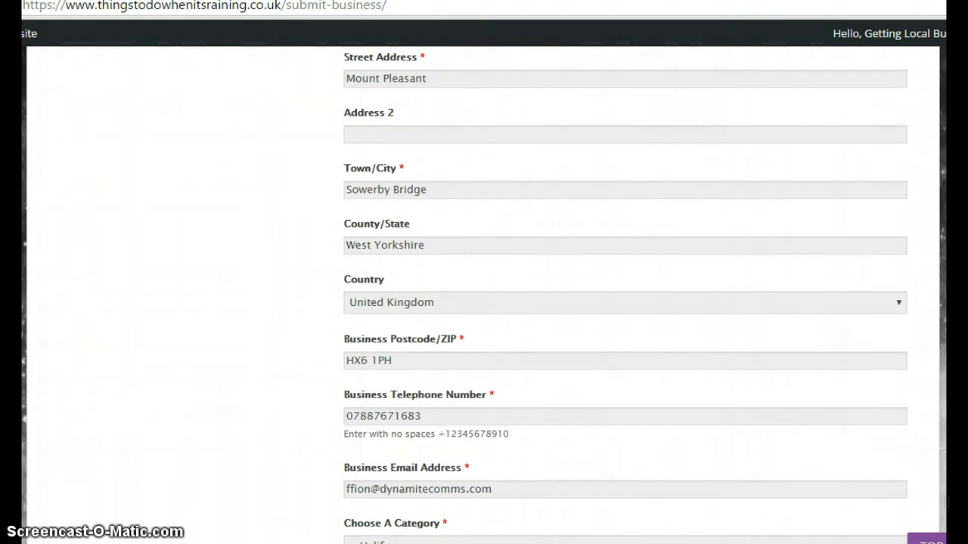
pyautogui.scroll(-4, 626, 294)
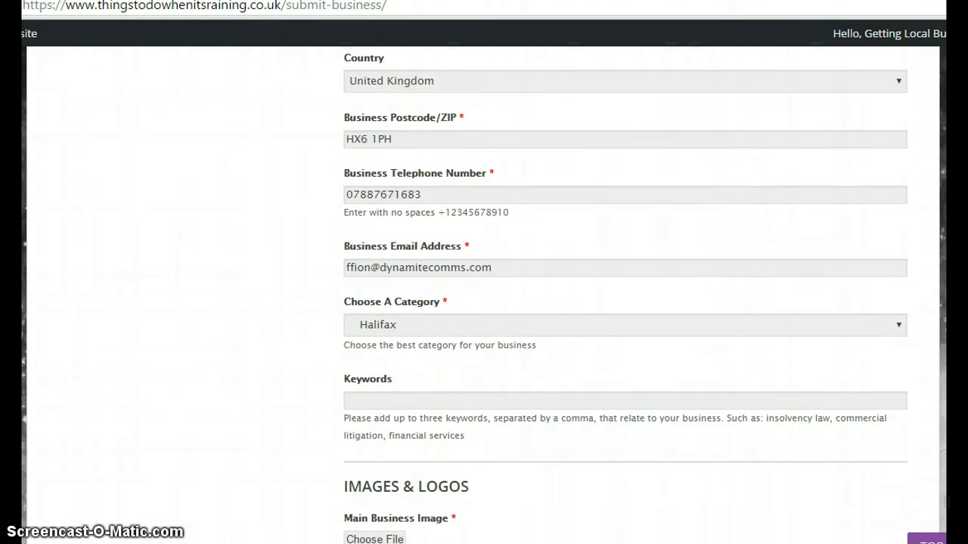
pyautogui.scroll(2, 625, 295)
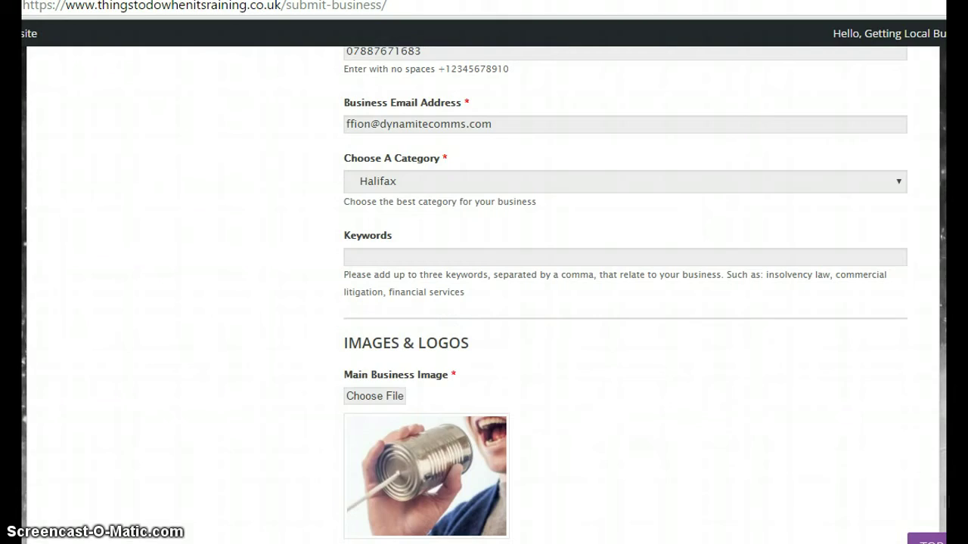
pyautogui.scroll(-4, 625, 295)
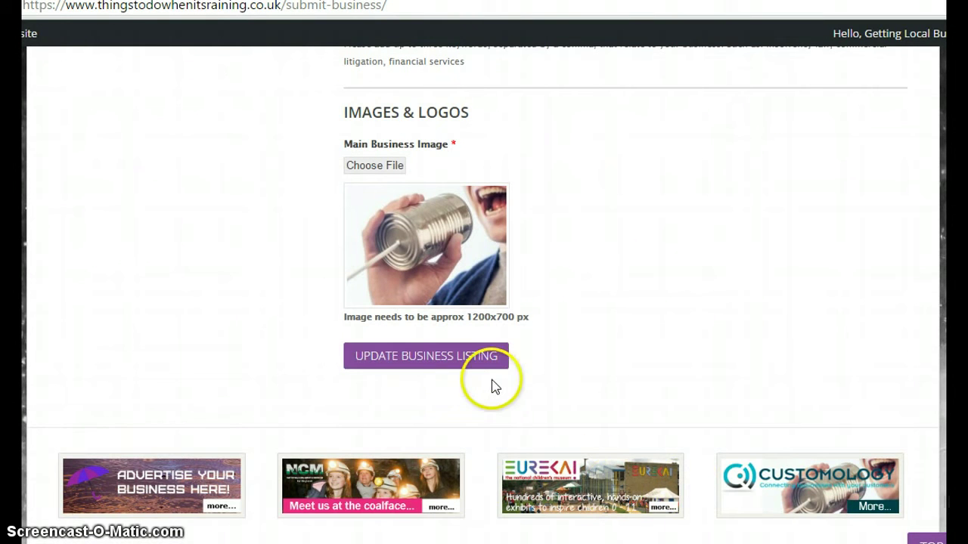
pyautogui.click(464, 372)
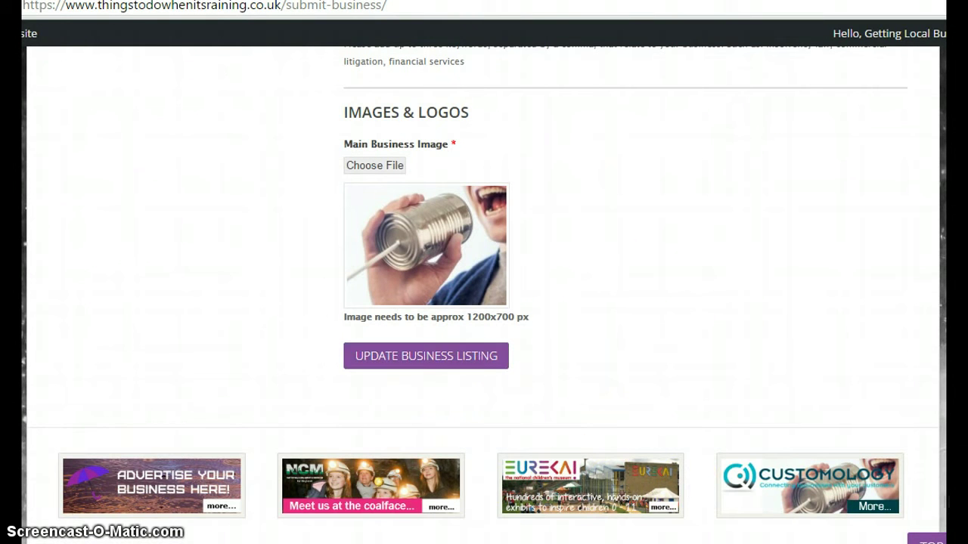
pyautogui.scroll(2, 625, 295)
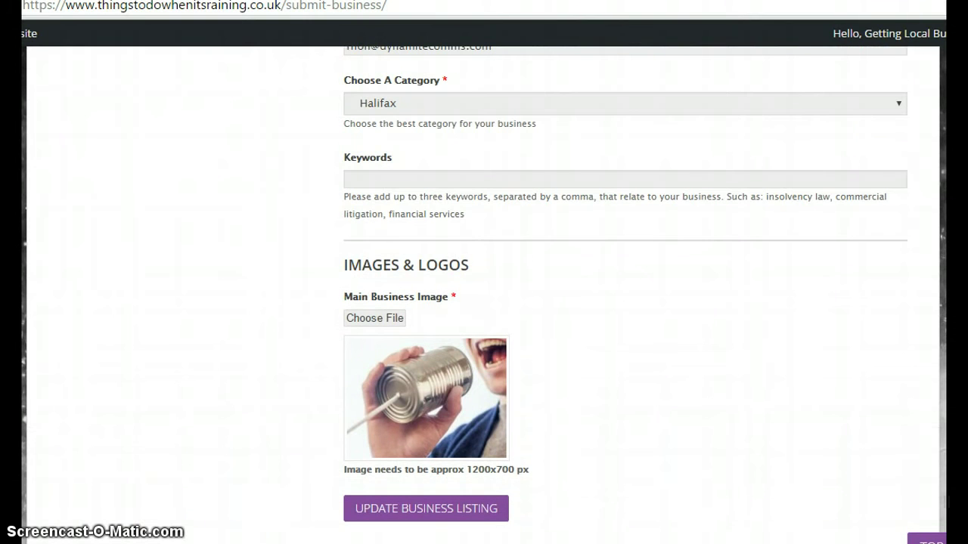
pyautogui.scroll(4, 625, 295)
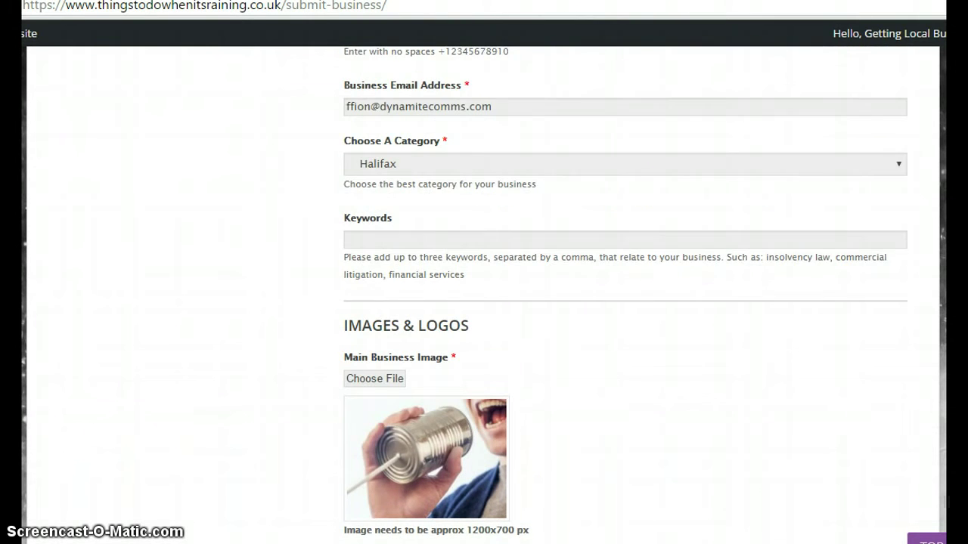
pyautogui.scroll(6, 626, 295)
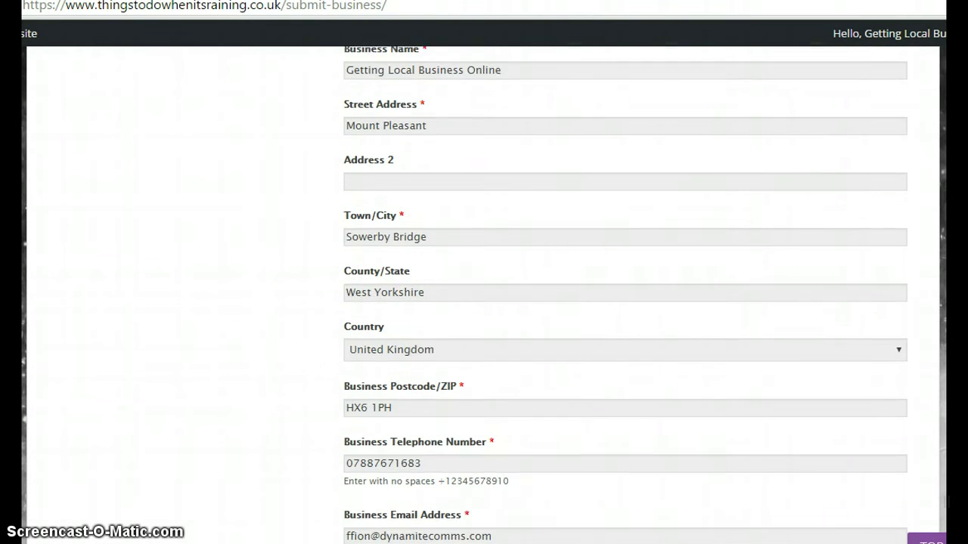
pyautogui.scroll(7, 625, 295)
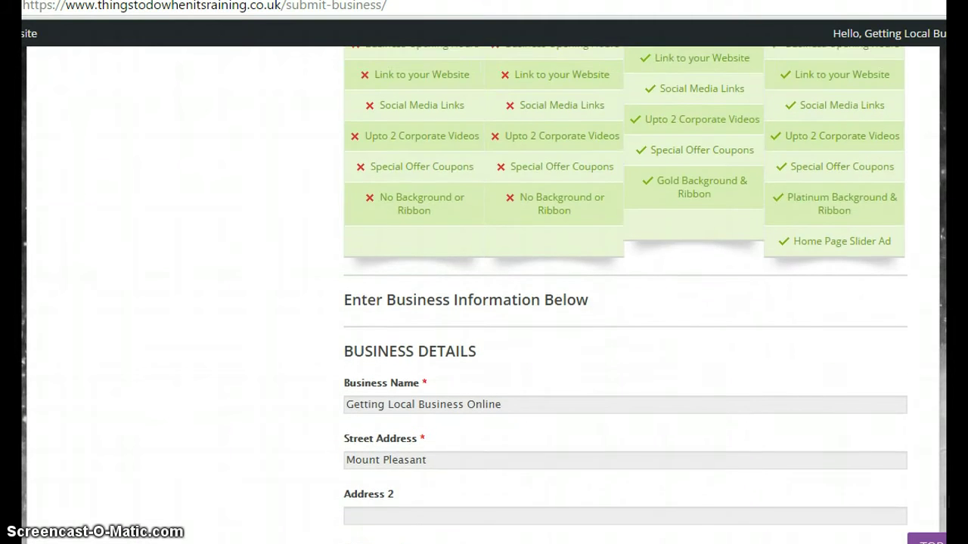
pyautogui.scroll(-1, 484, 295)
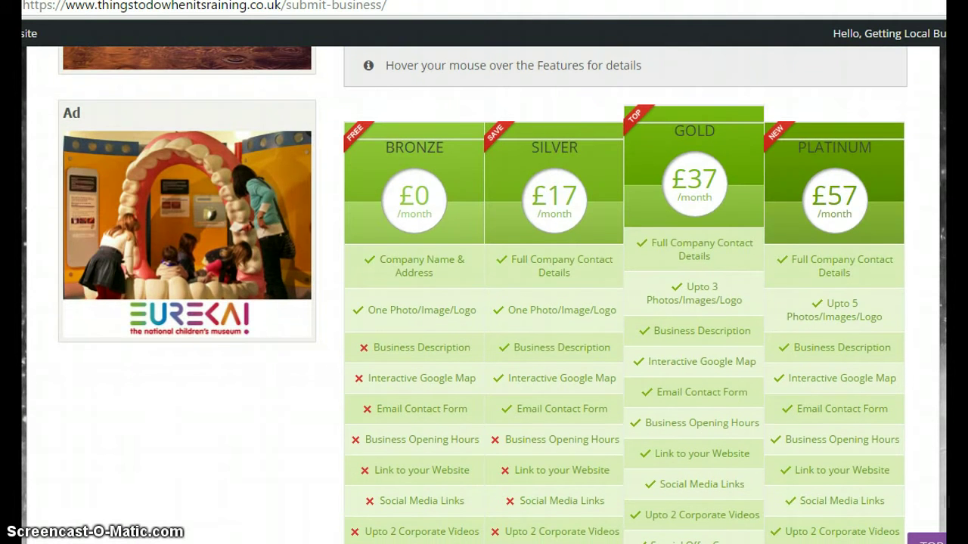
# Review the Bronze to Platinum tier features, then scroll back to the Submit Your Business heading
pyautogui.scroll(1, 484, 295)
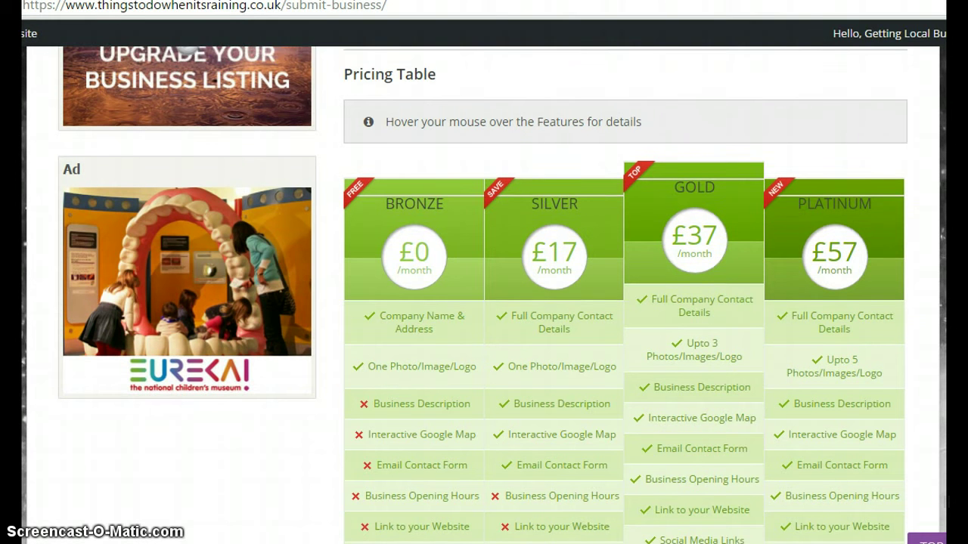
pyautogui.scroll(-3, 484, 295)
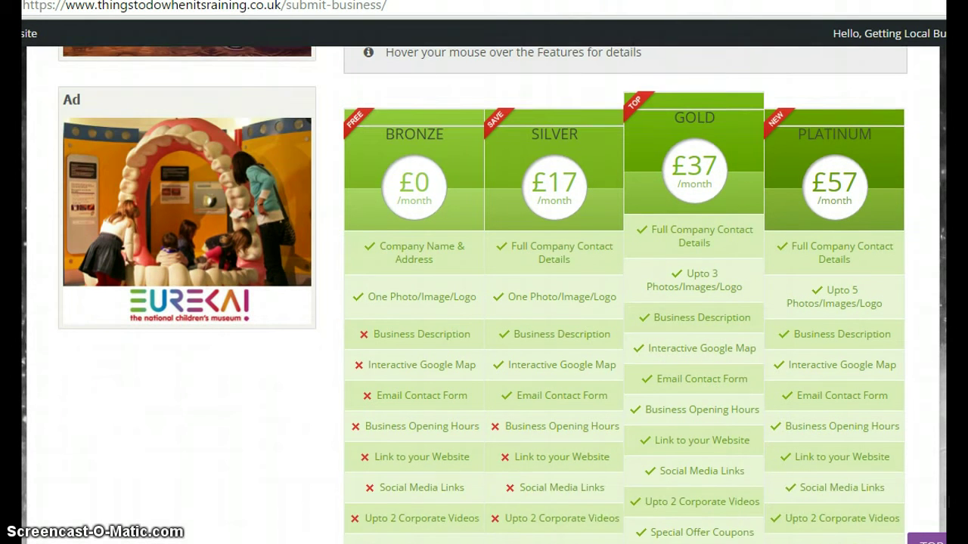
pyautogui.scroll(-1, 923, 329)
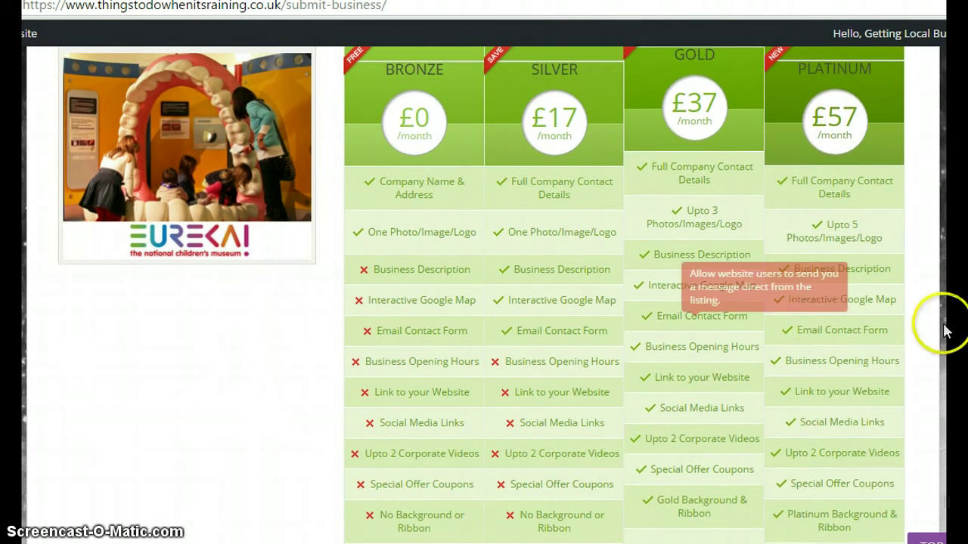
pyautogui.scroll(5, 484, 295)
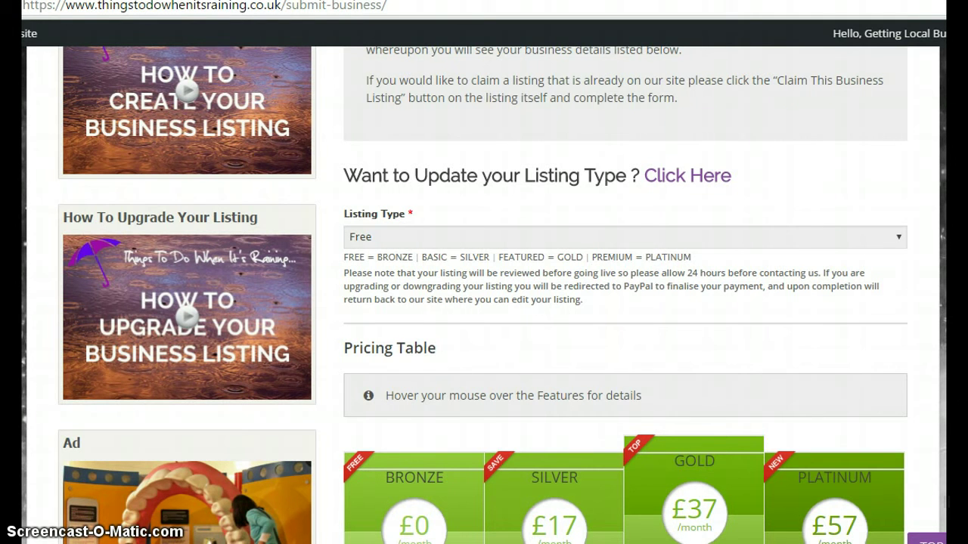
pyautogui.scroll(4, 484, 295)
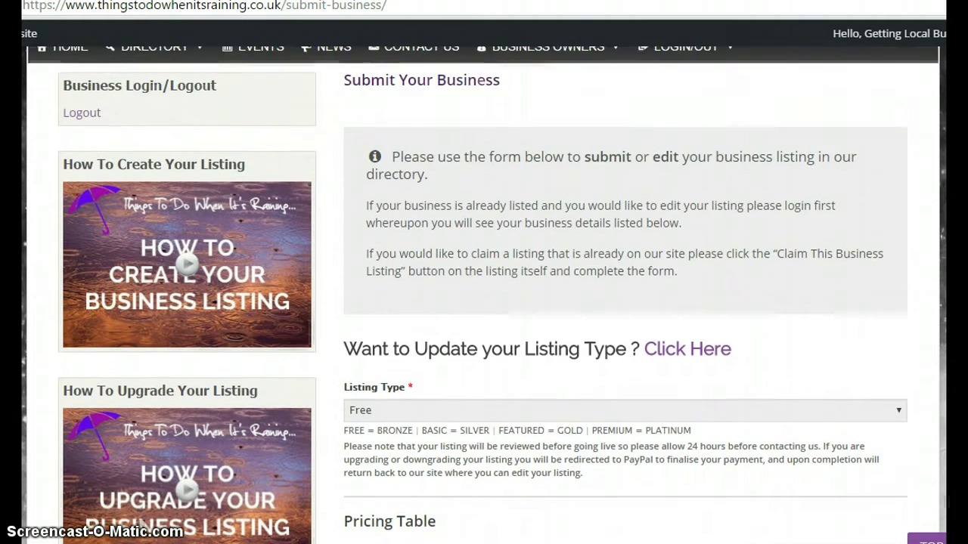
pyautogui.scroll(3, 484, 295)
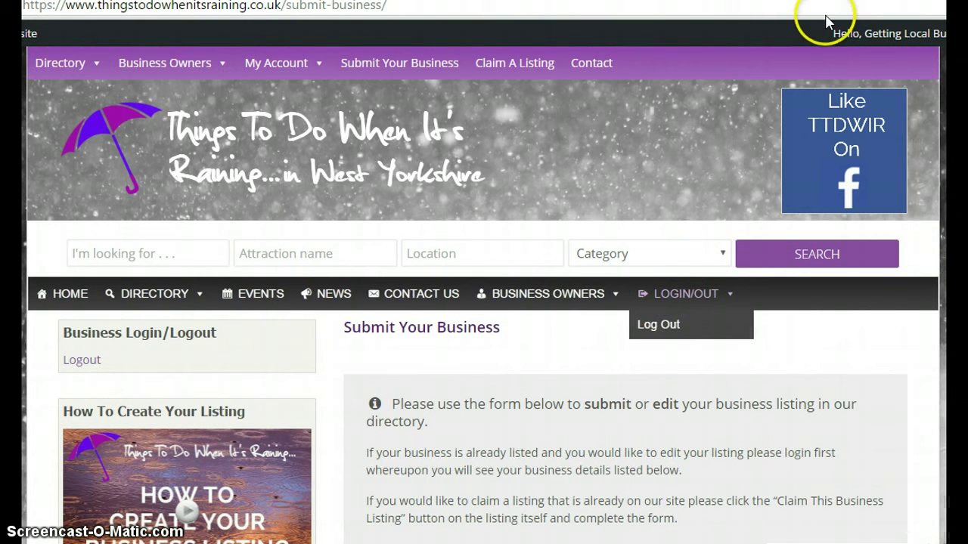
# Log out of the business account from the 'Hello, …' admin bar menu
pyautogui.moveTo(844, 34)
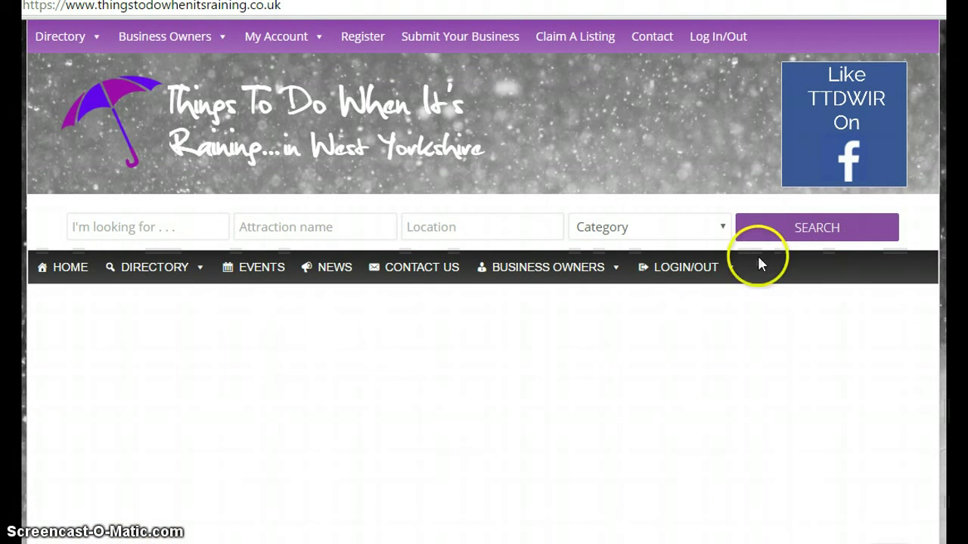
pyautogui.moveTo(615, 275)
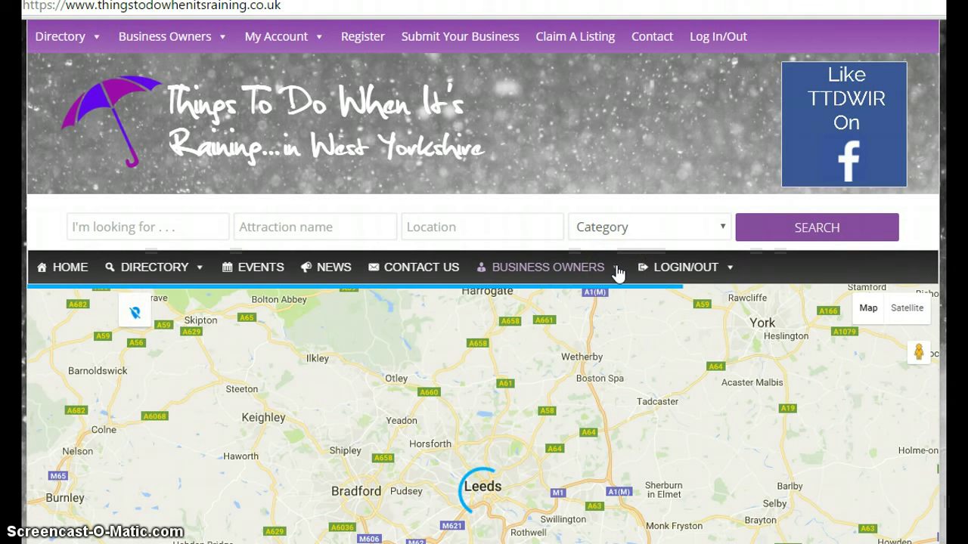
pyautogui.click(616, 279)
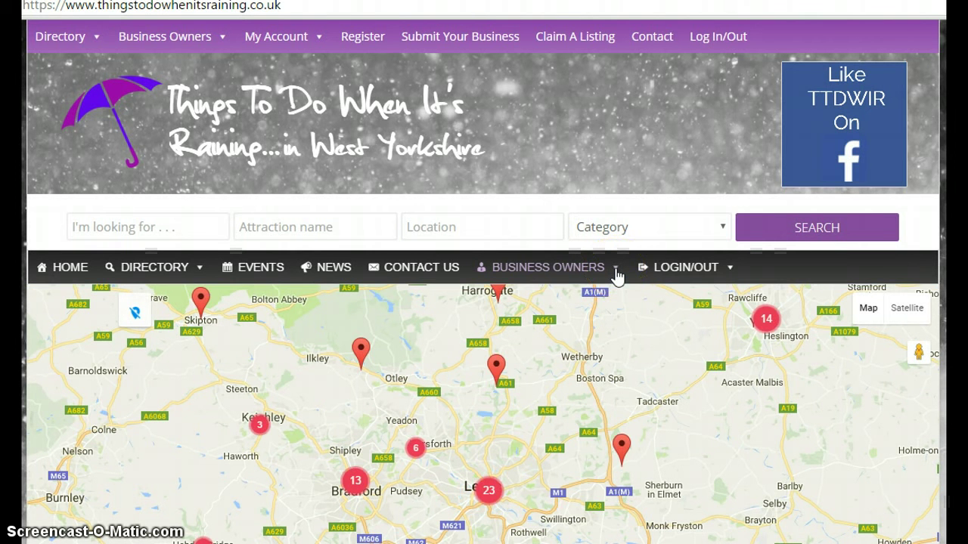
pyautogui.click(617, 275)
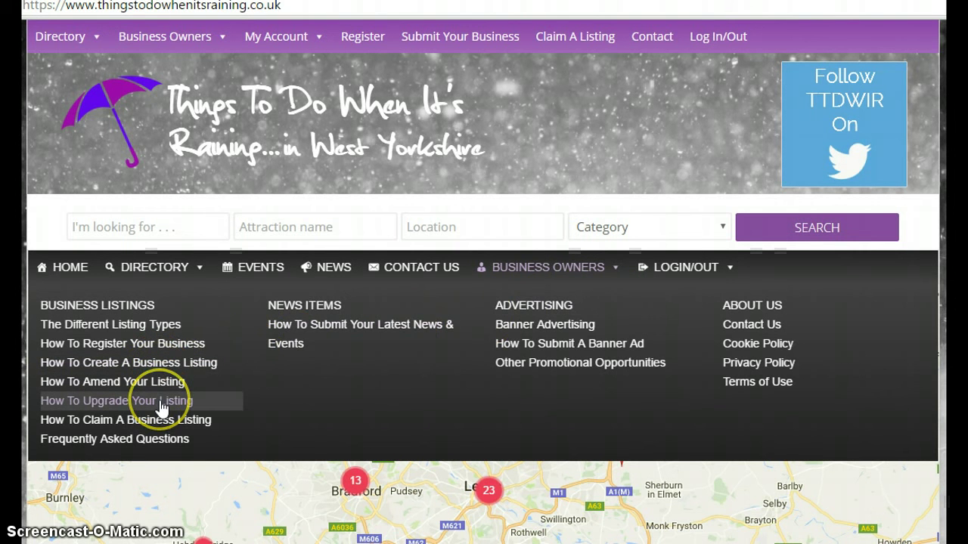
pyautogui.click(797, 403)
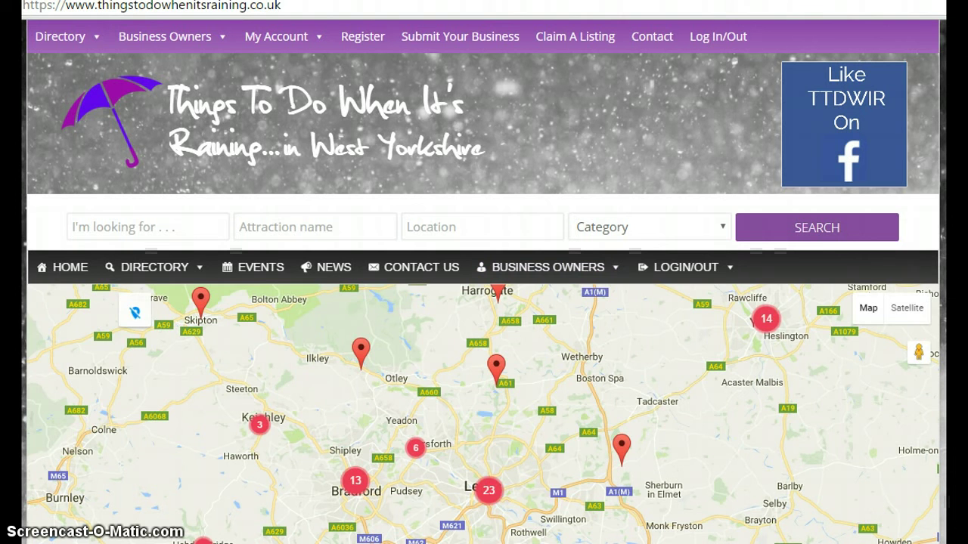